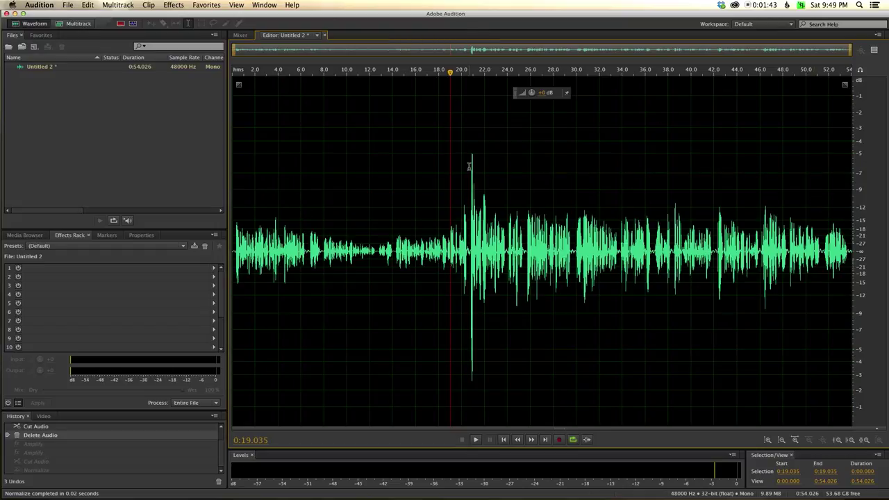
# Step: Lower the loud spike near 20.9 s with the HUD volume knob
pyautogui.moveTo(470, 167); pyautogui.dragTo(468, 169)
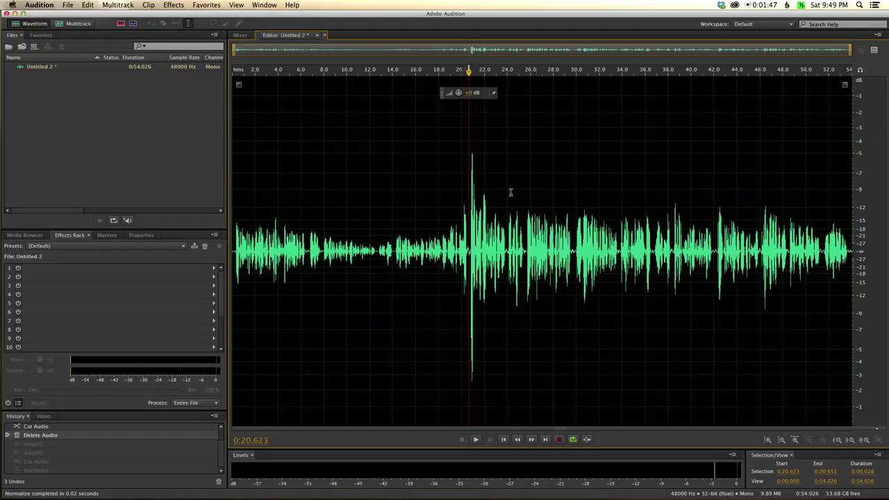
pyautogui.moveTo(524, 204); pyautogui.dragTo(628, 208)
pyautogui.moveTo(467, 183); pyautogui.dragTo(475, 184)
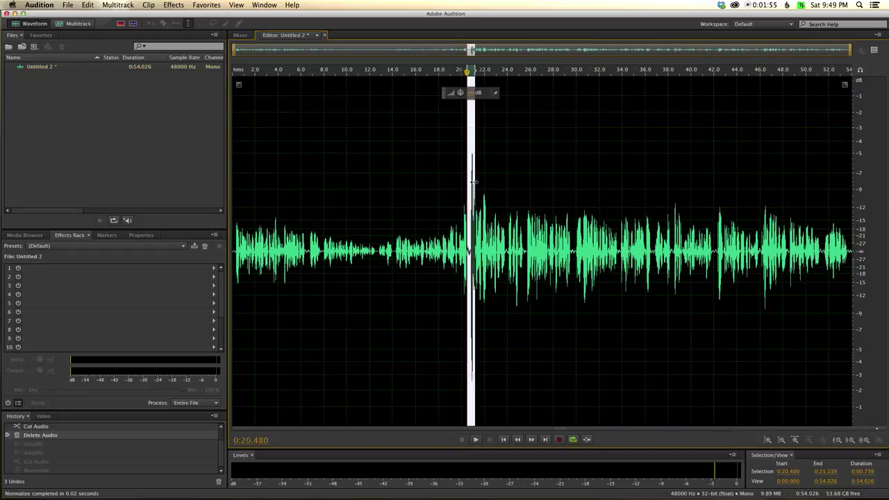
pyautogui.scroll(10, 472, 191)
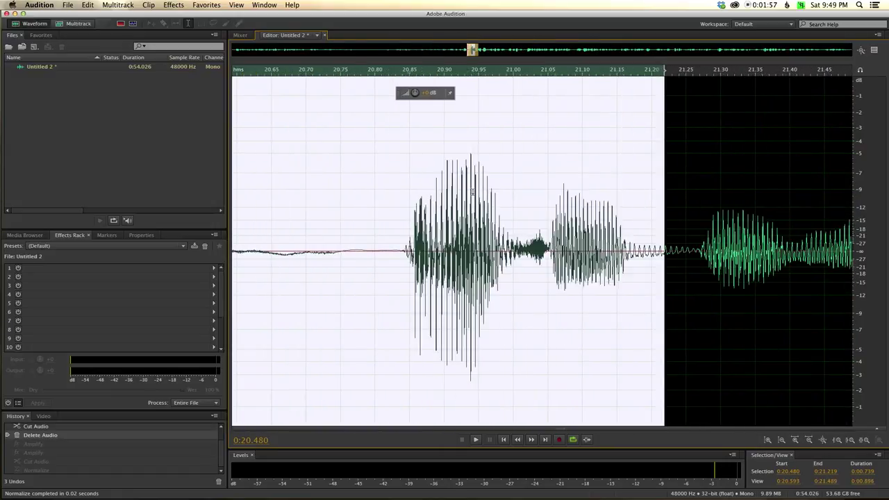
pyautogui.scroll(-1, 472, 192)
pyautogui.click(405, 199)
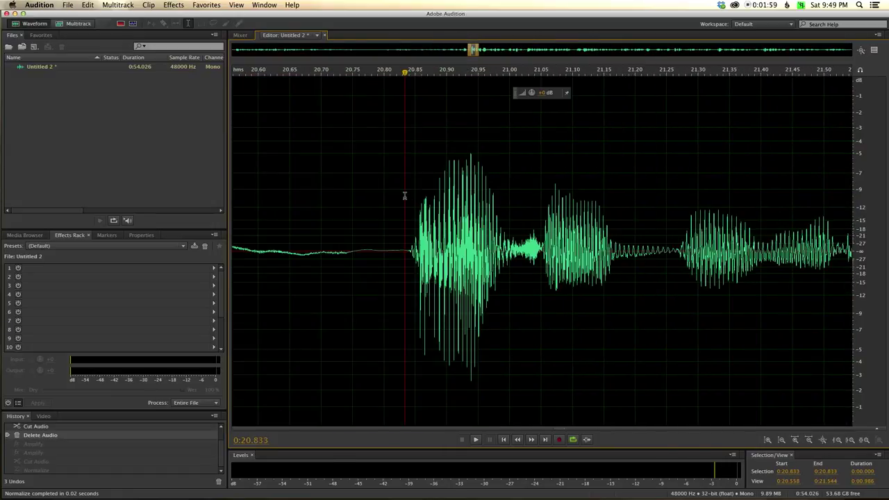
pyautogui.moveTo(407, 199); pyautogui.dragTo(511, 202)
pyautogui.moveTo(445, 96)
pyautogui.mouseDown()
pyautogui.moveTo(462, 93)
pyautogui.moveTo(457, 108)
pyautogui.mouseUp()
pyautogui.click(376, 148)
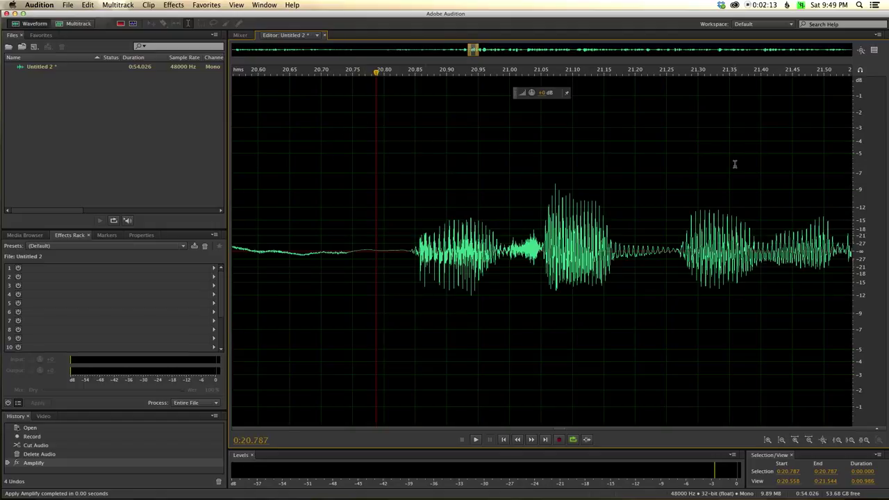
# Step: Cut the opening 25.4 seconds of audio, leaving a 28.592-second clip
pyautogui.press('\\')
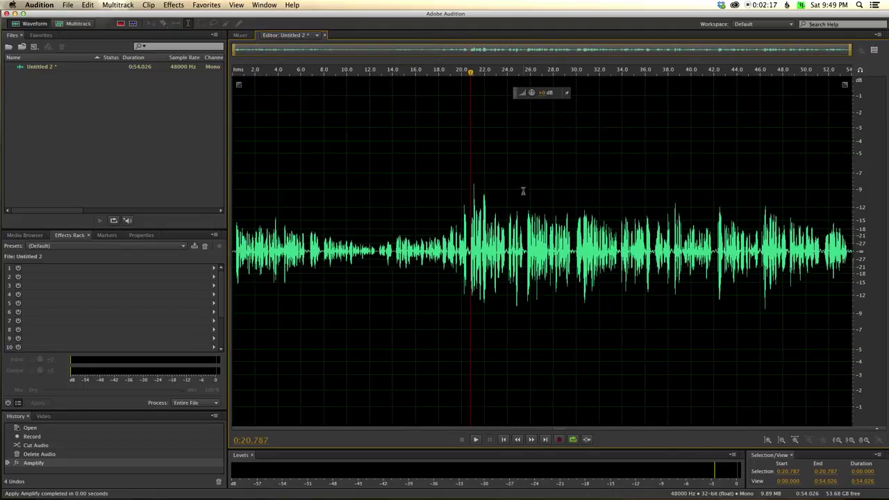
pyautogui.moveTo(521, 190); pyautogui.dragTo(148, 169)
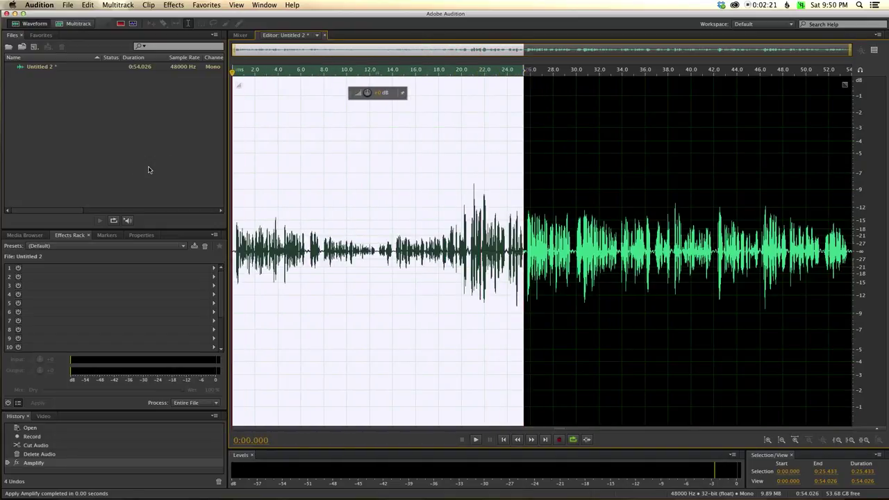
pyautogui.press('super+x')
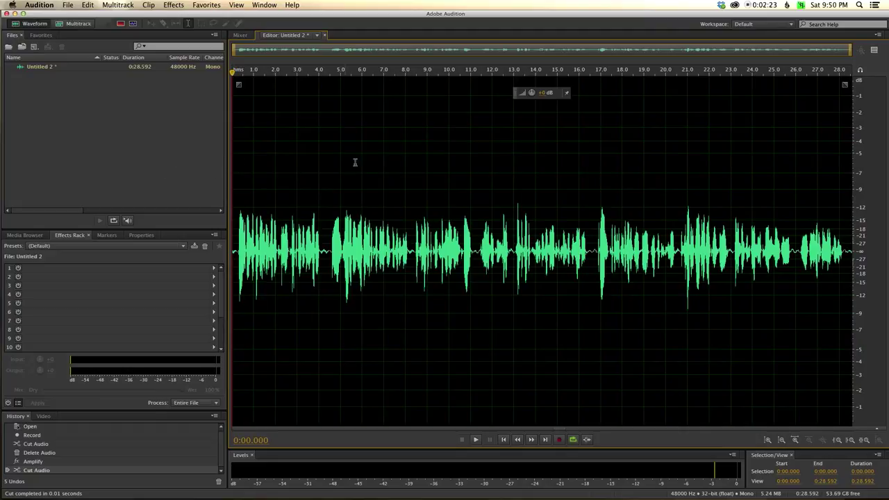
pyautogui.rightClick(261, 154)
# Step: Apply the Favorites Normalize to -3 dB preset to the entire clip, then deselect
pyautogui.click(272, 161)
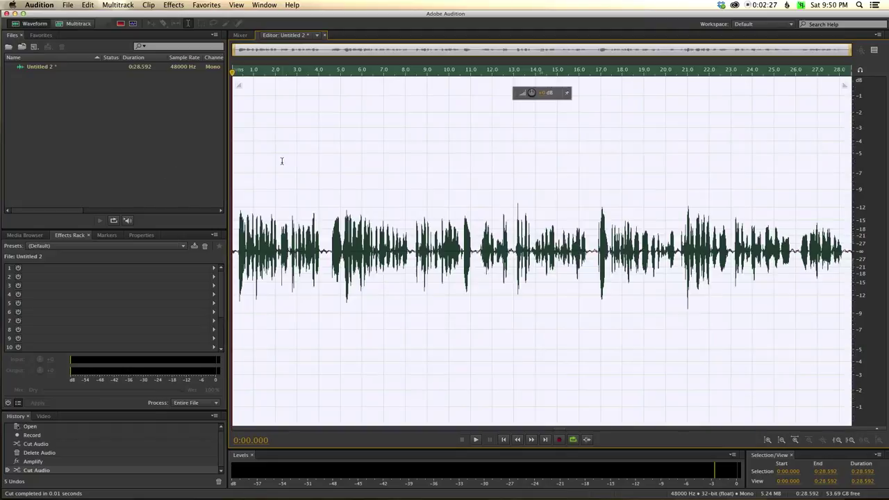
pyautogui.click(207, 5)
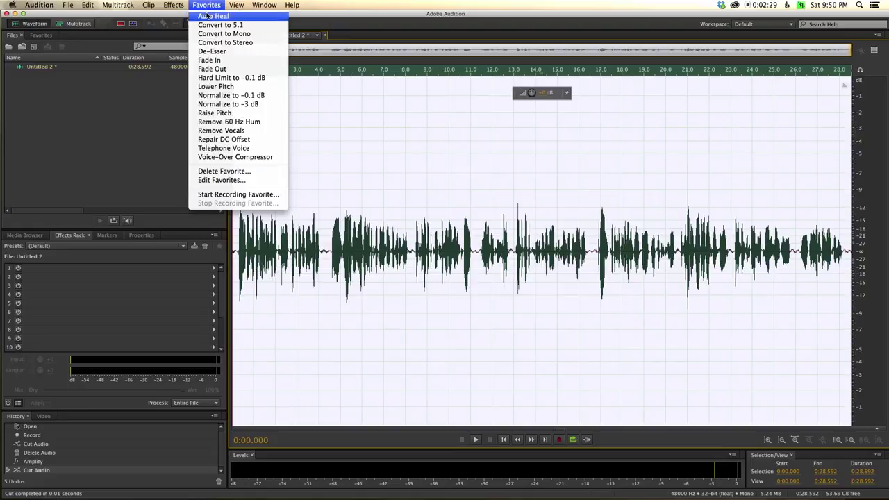
pyautogui.click(234, 105)
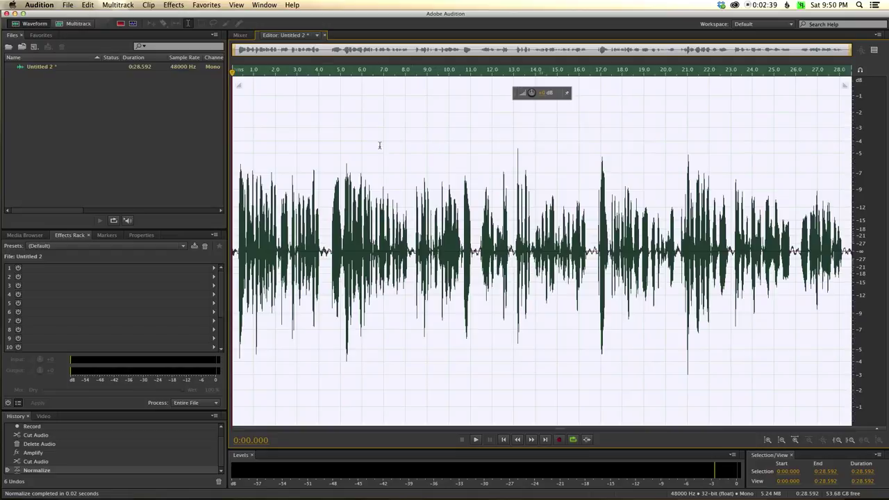
pyautogui.click(268, 149)
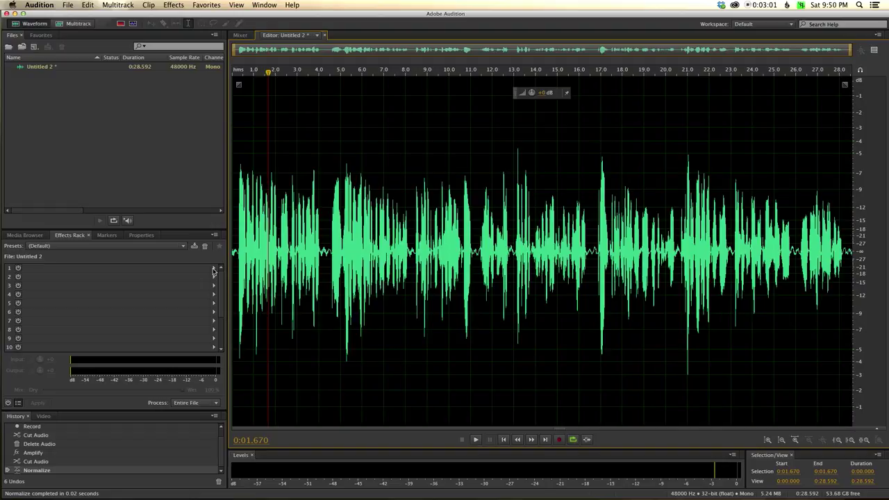
# Step: Add a Tube-modeled Compressor to rack slot 1 with a -8 dB threshold and 2.5 ratio
pyautogui.click(214, 271)
pyautogui.moveTo(276, 300)
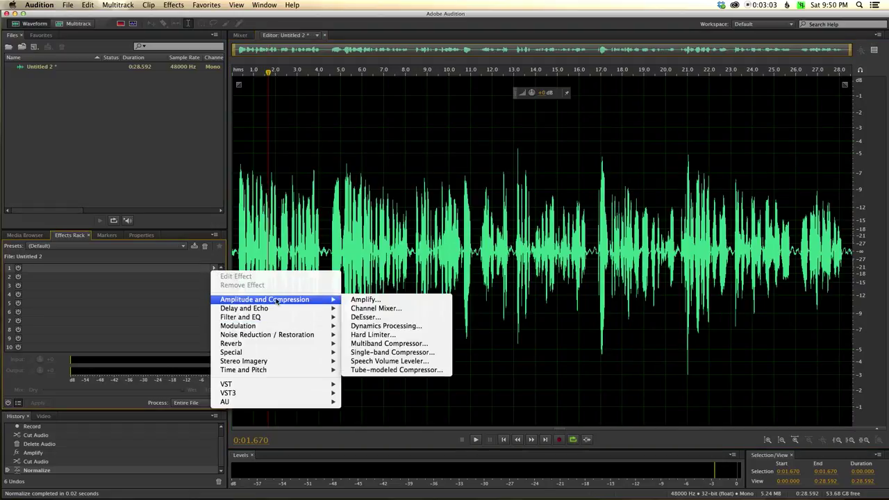
pyautogui.click(419, 370)
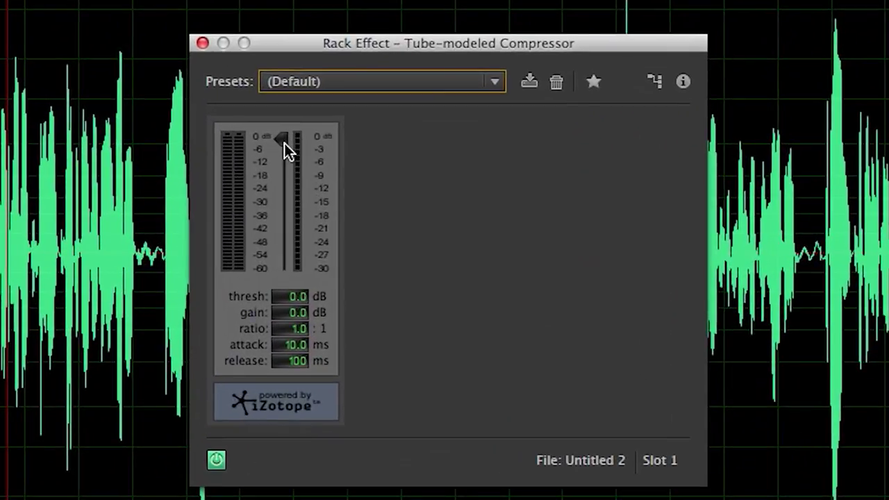
pyautogui.moveTo(448, 44); pyautogui.dragTo(568, 337)
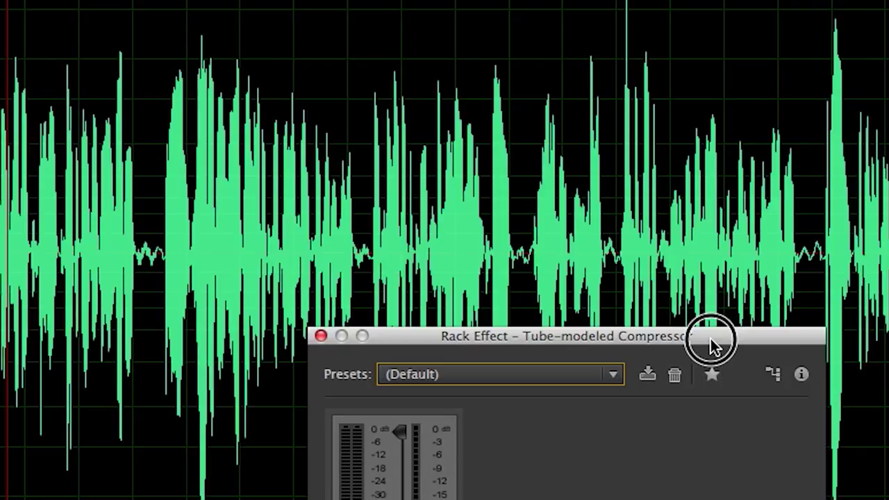
pyautogui.moveTo(710, 337); pyautogui.dragTo(744, 126)
pyautogui.moveTo(426, 224); pyautogui.dragTo(436, 240)
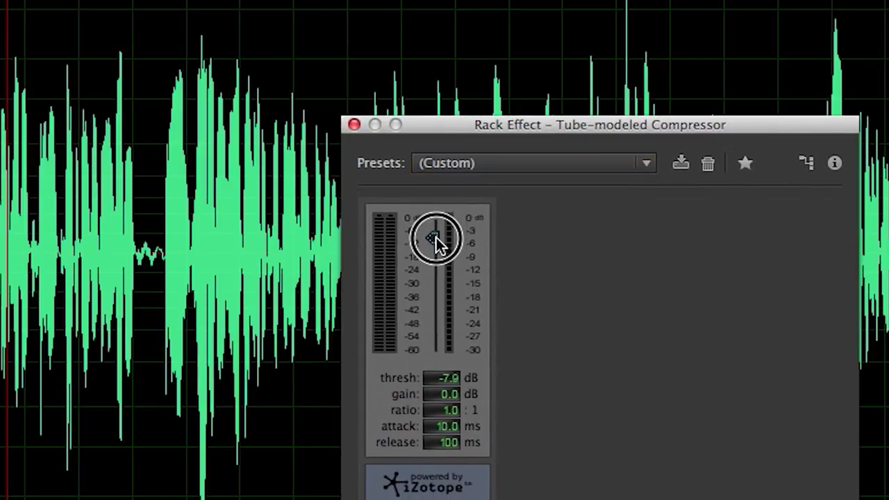
pyautogui.click(444, 377)
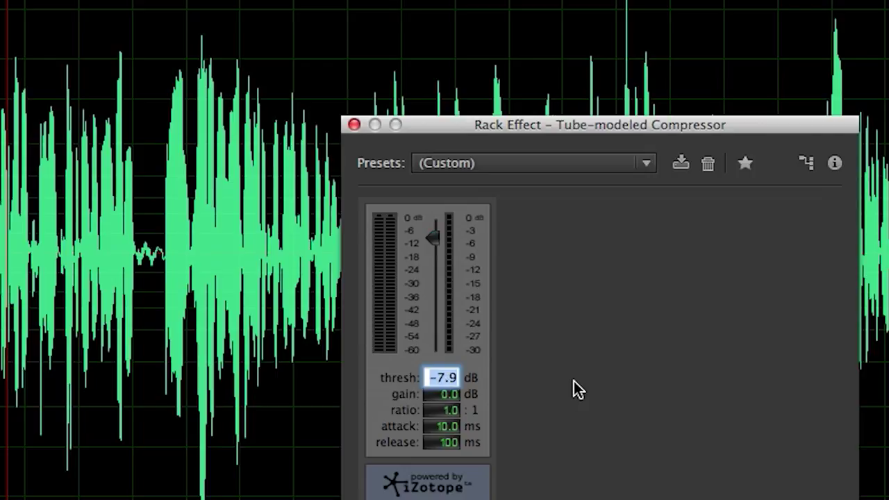
pyautogui.write('-8')
pyautogui.press('Tab')
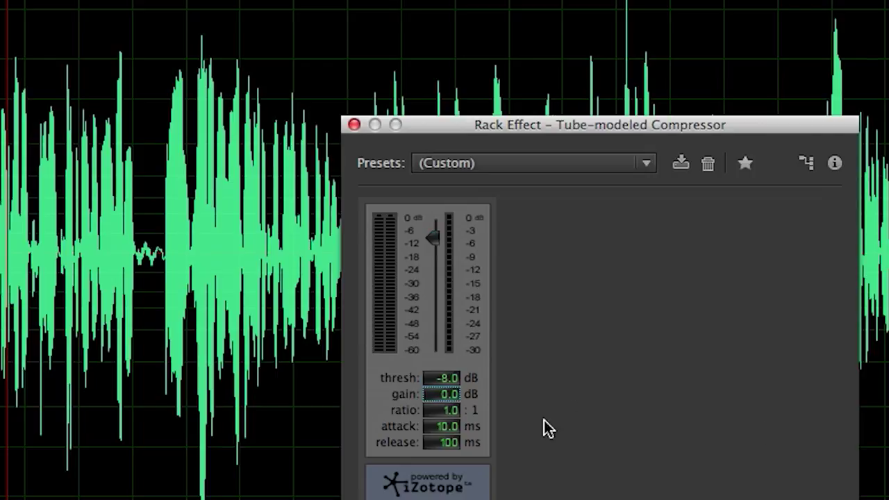
pyautogui.click(444, 410)
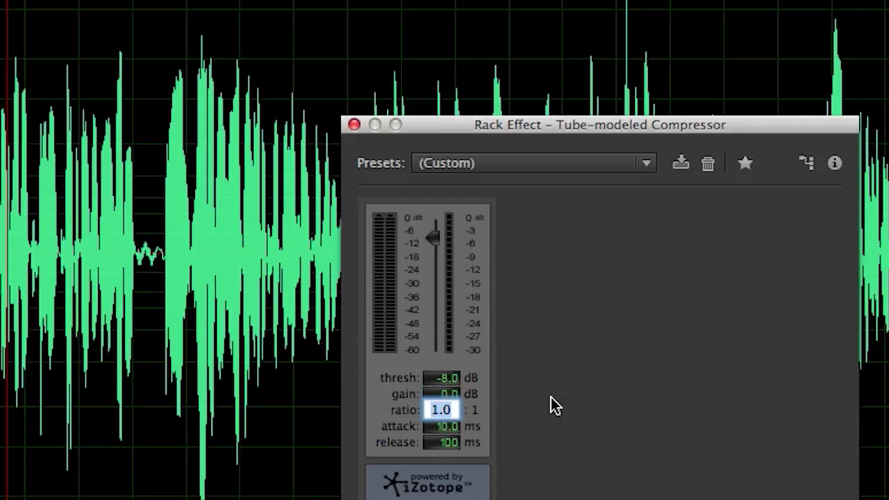
pyautogui.write('2.5')
pyautogui.press('Tab')
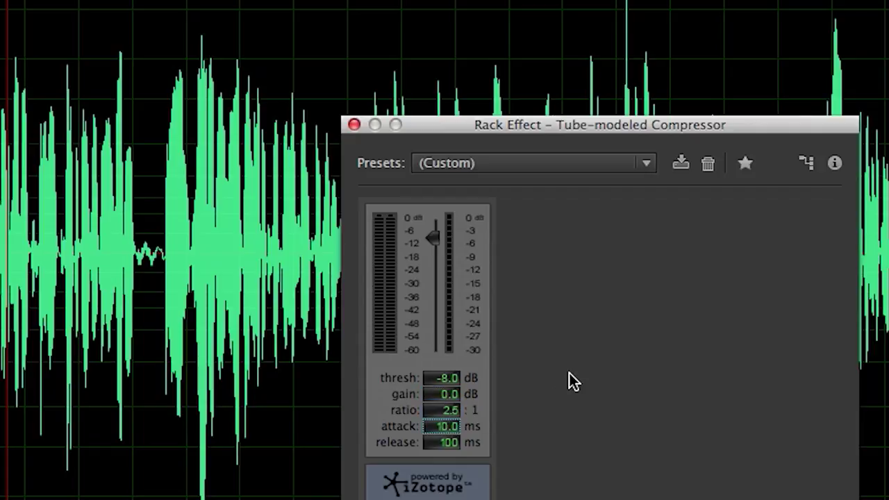
# Step: Preview the compressed dialogue and close the compressor settings window
pyautogui.moveTo(542, 125); pyautogui.dragTo(659, 113)
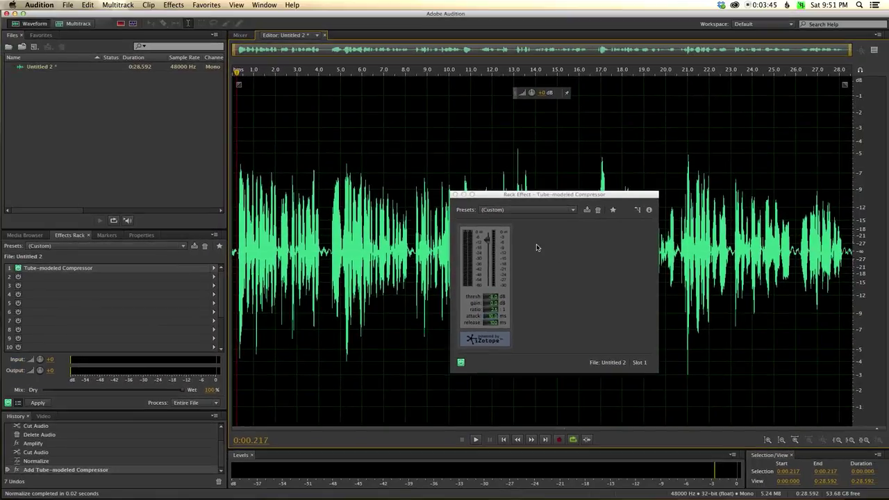
pyautogui.press('space')
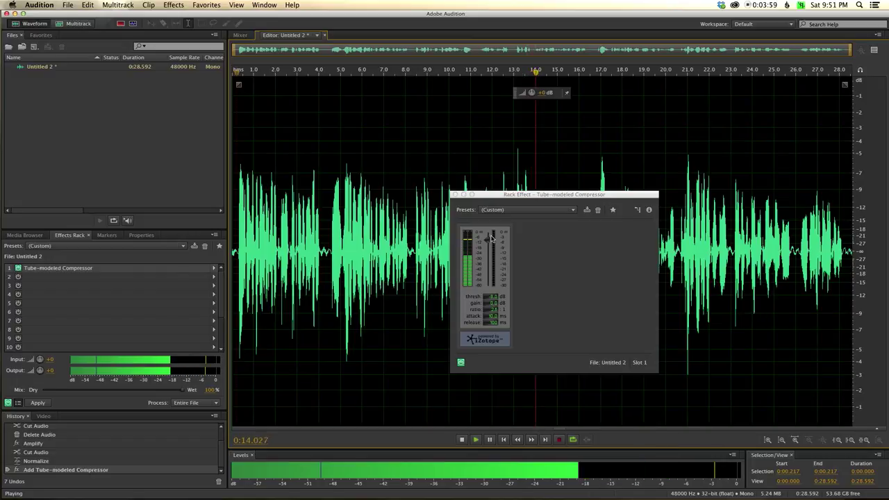
pyautogui.press('space')
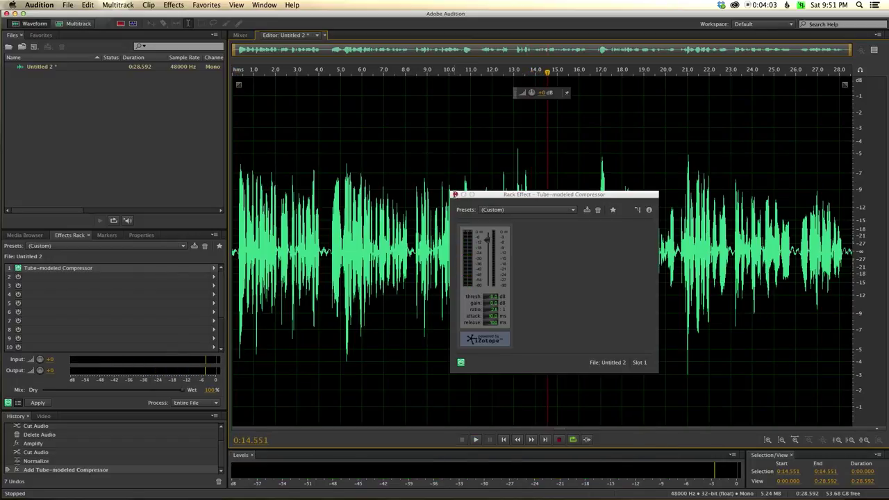
pyautogui.click(455, 195)
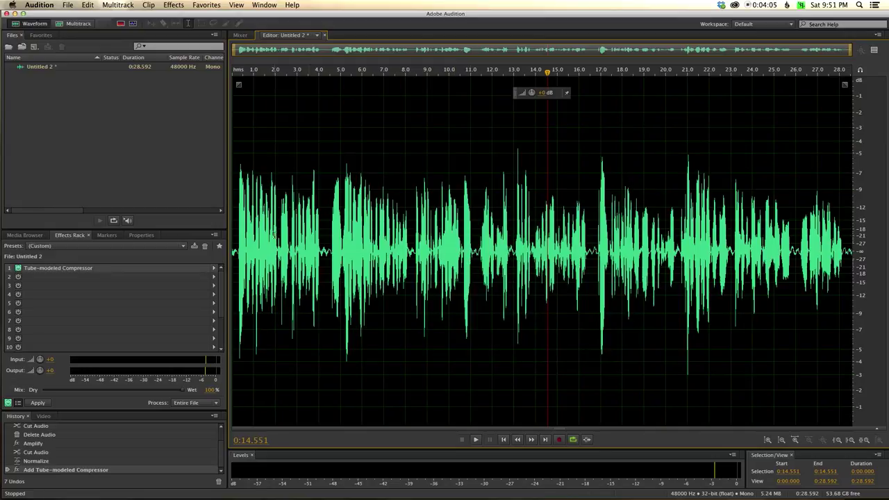
# Step: Add a DeEsser to rack slot 2 at 8000 Hz centre, 4000 Hz bandwidth, -36 dB threshold
pyautogui.click(216, 277)
pyautogui.moveTo(264, 309)
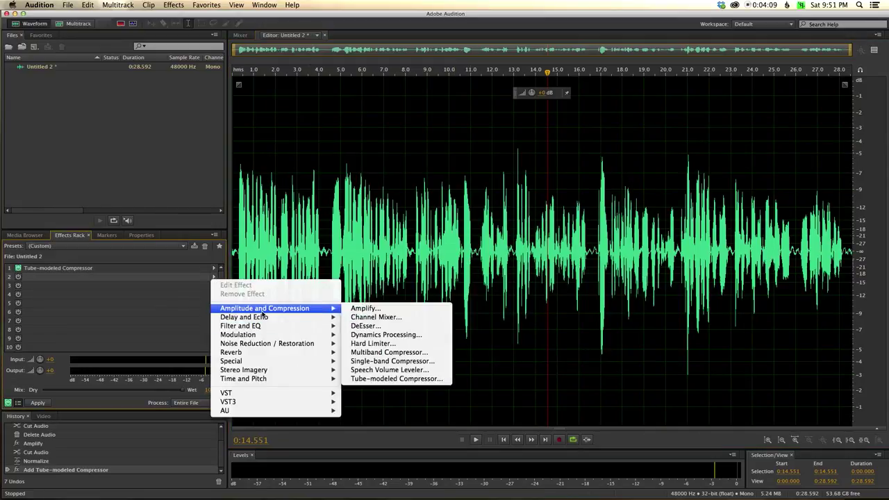
pyautogui.click(364, 327)
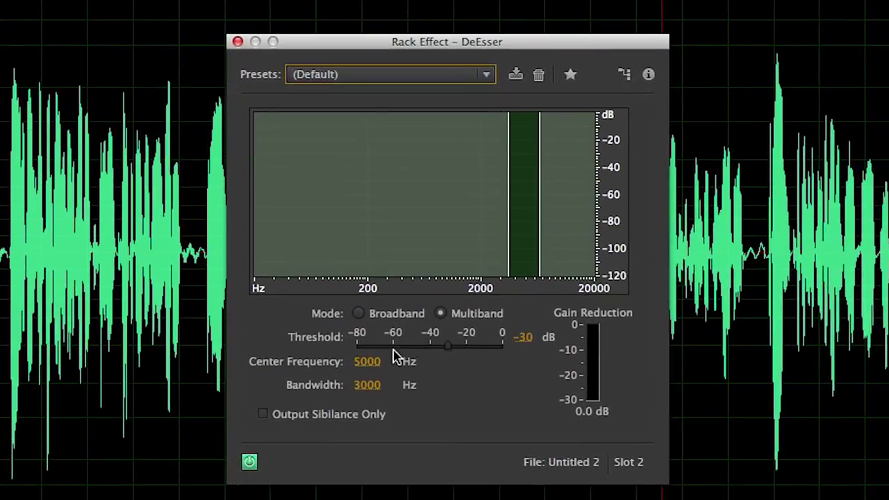
pyautogui.click(368, 362)
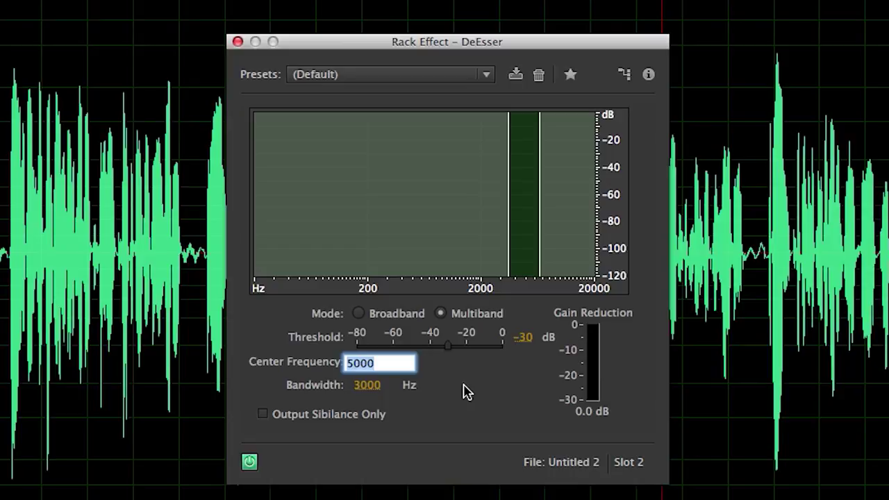
pyautogui.write('8000')
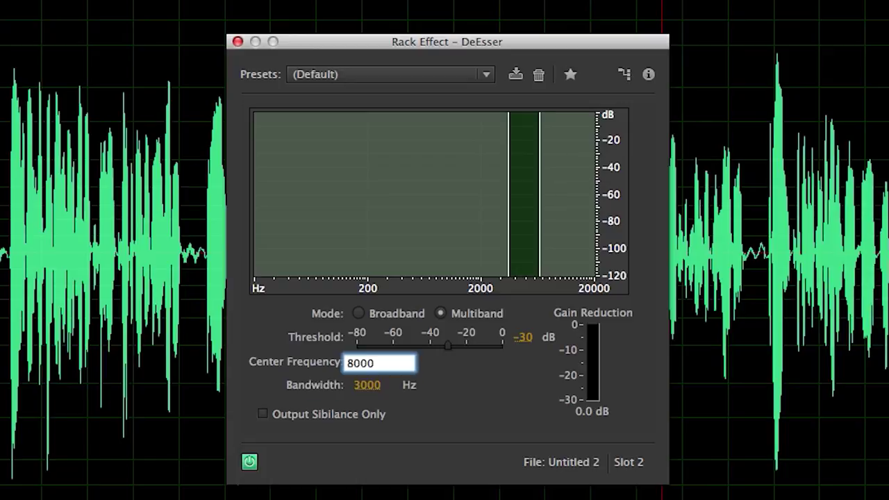
pyautogui.press('Tab')
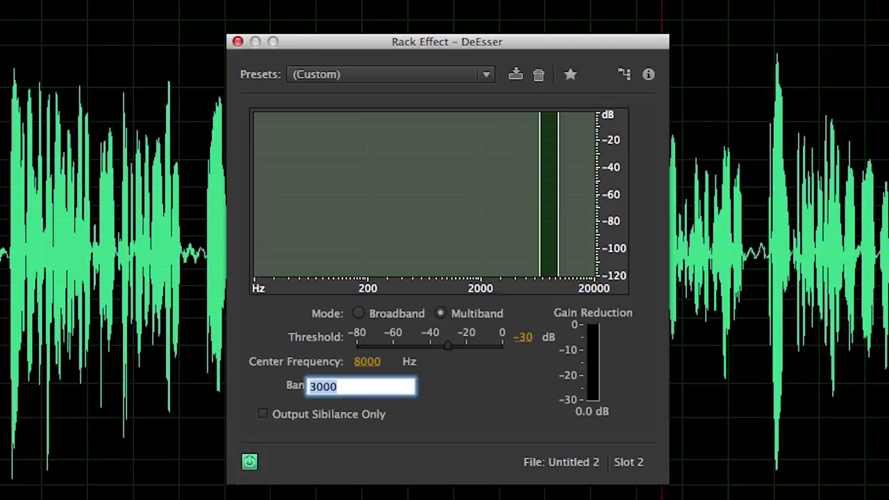
pyautogui.write('40')
pyautogui.press('Tab')
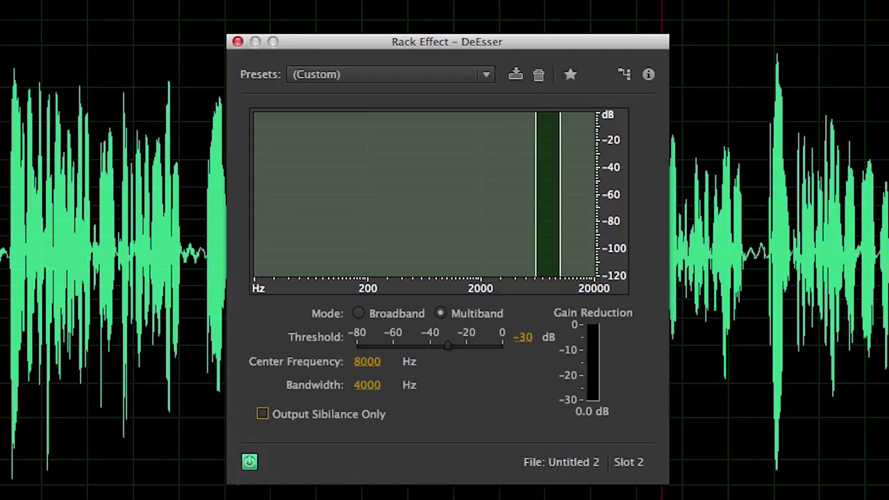
pyautogui.moveTo(453, 346); pyautogui.dragTo(441, 352)
# Step: Preview the de-essed dialogue and close the DeEsser settings window
pyautogui.click(485, 14)
pyautogui.press('space')
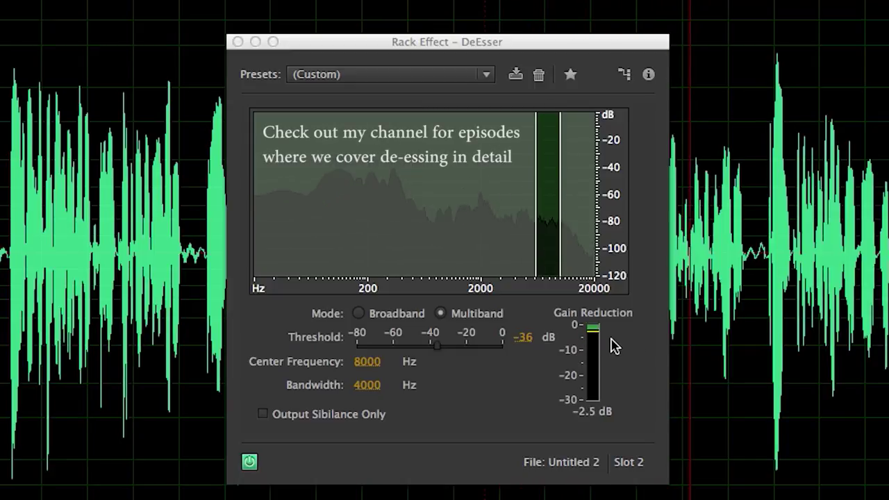
pyautogui.click(237, 43)
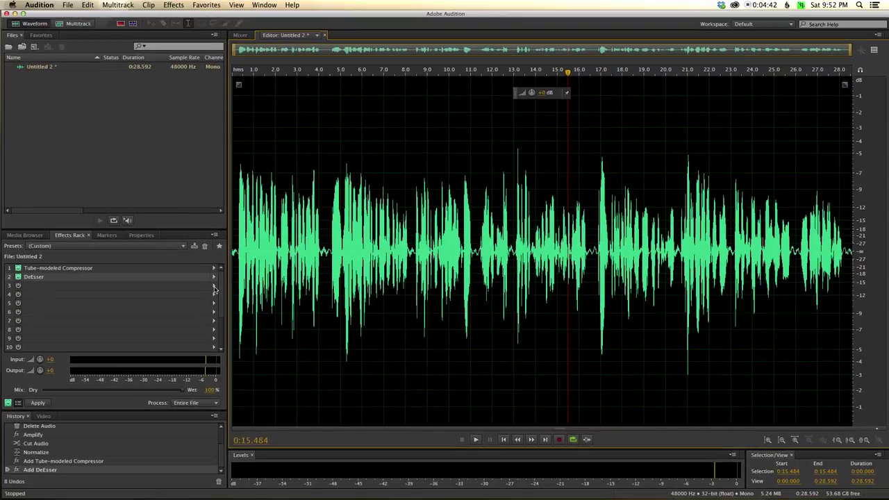
pyautogui.click(214, 287)
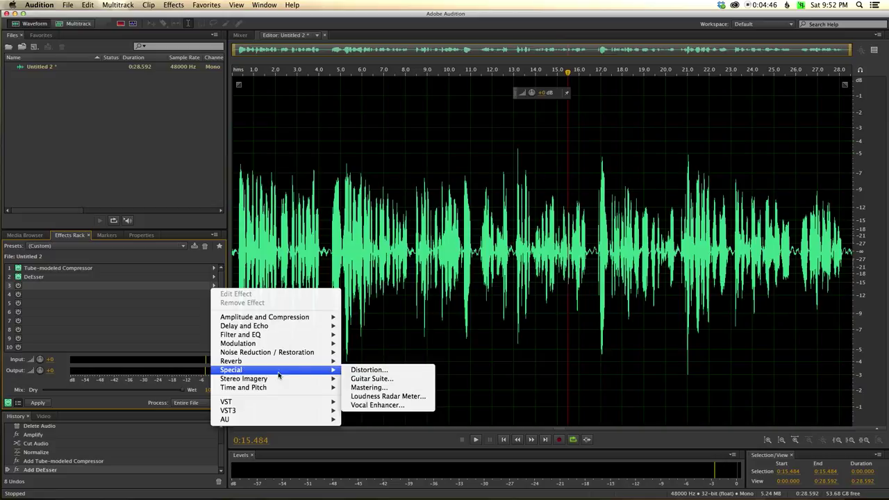
# Step: Add a Mastering effect to rack slot 3 and raise the Loudness Maximizer amount to about 20%
pyautogui.moveTo(337, 370)
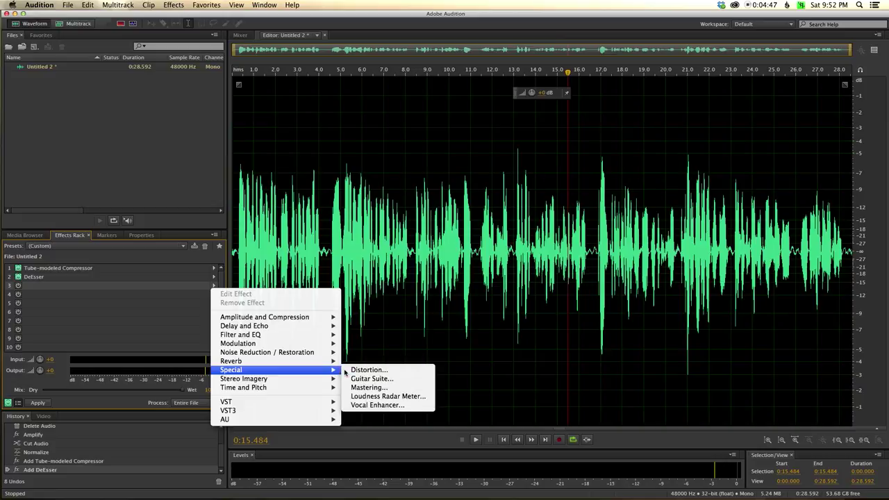
pyautogui.click(393, 394)
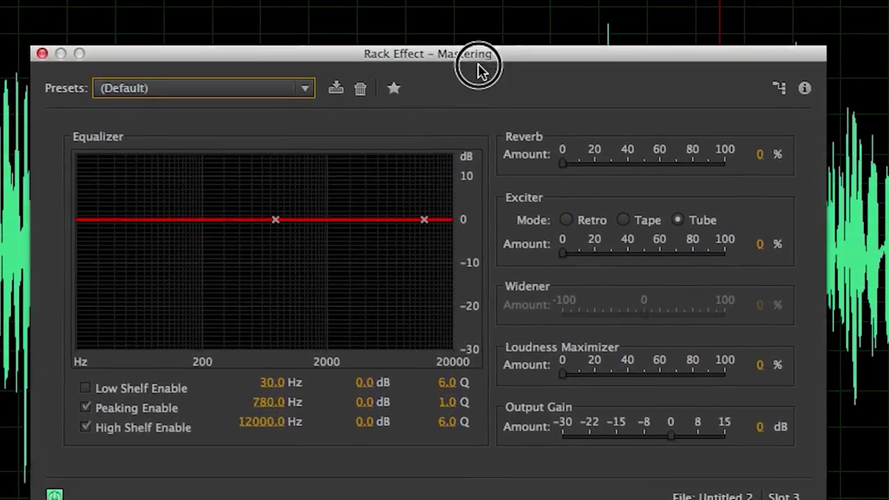
pyautogui.moveTo(478, 63); pyautogui.dragTo(300, 59)
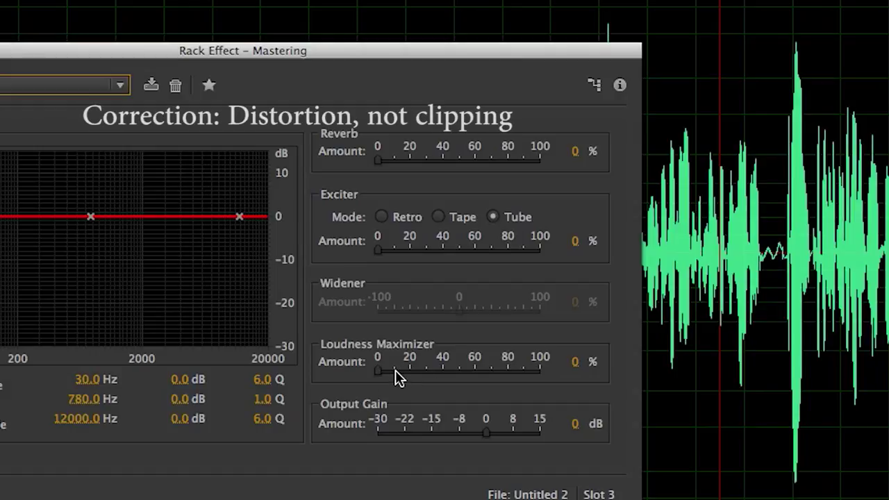
pyautogui.moveTo(497, 54); pyautogui.dragTo(531, 247)
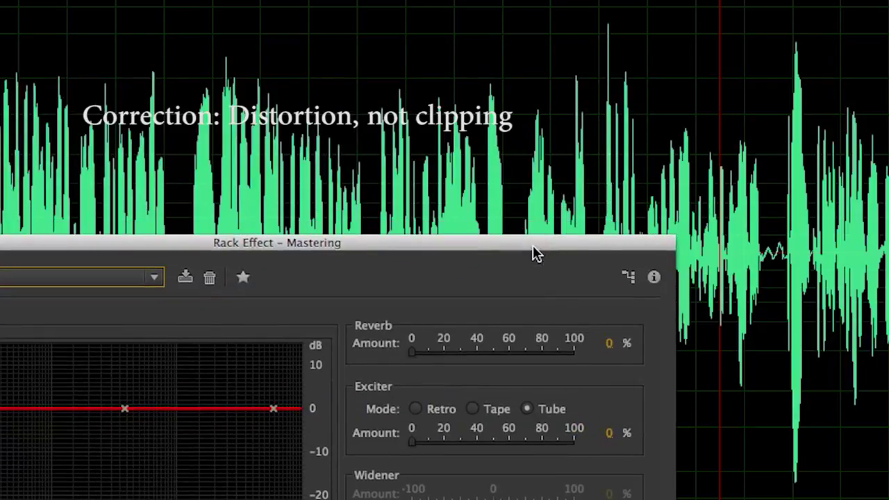
pyautogui.click(591, 34)
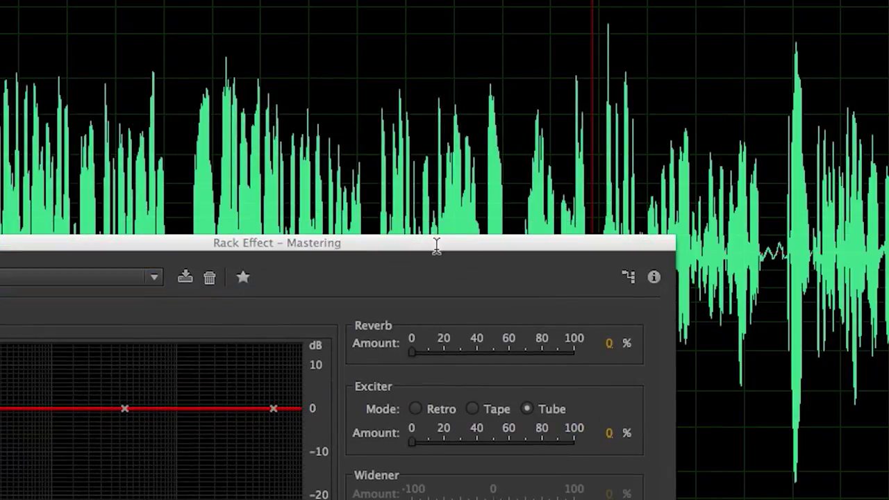
pyautogui.moveTo(437, 244); pyautogui.dragTo(422, 166)
pyautogui.moveTo(402, 492); pyautogui.dragTo(430, 492)
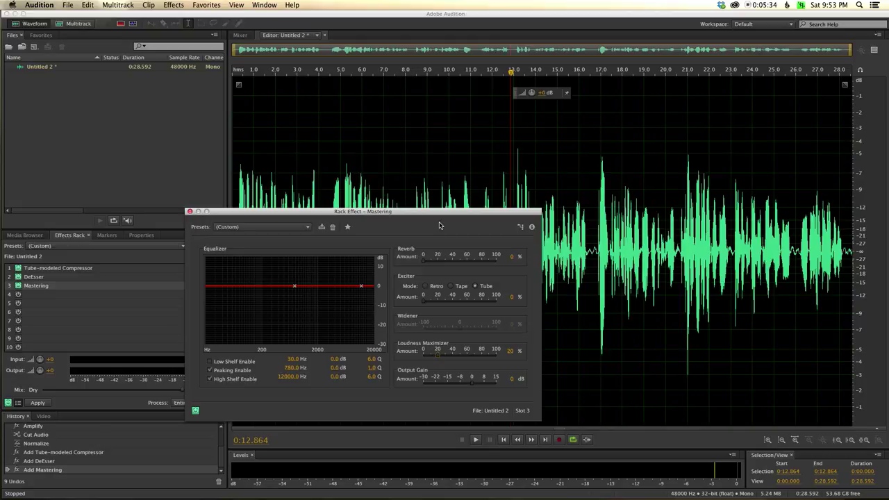
# Step: Preview the mastering, settle Loudness Maximizer at 18%, and close the Mastering window
pyautogui.press('space')
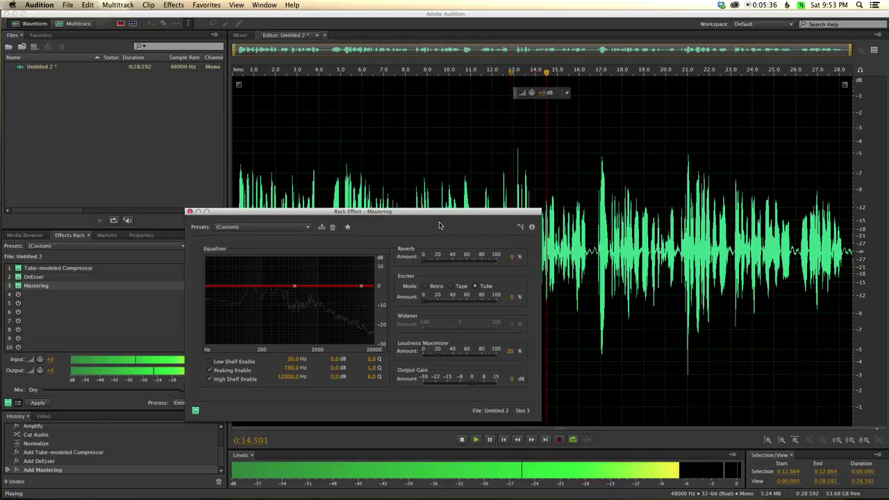
pyautogui.press('space')
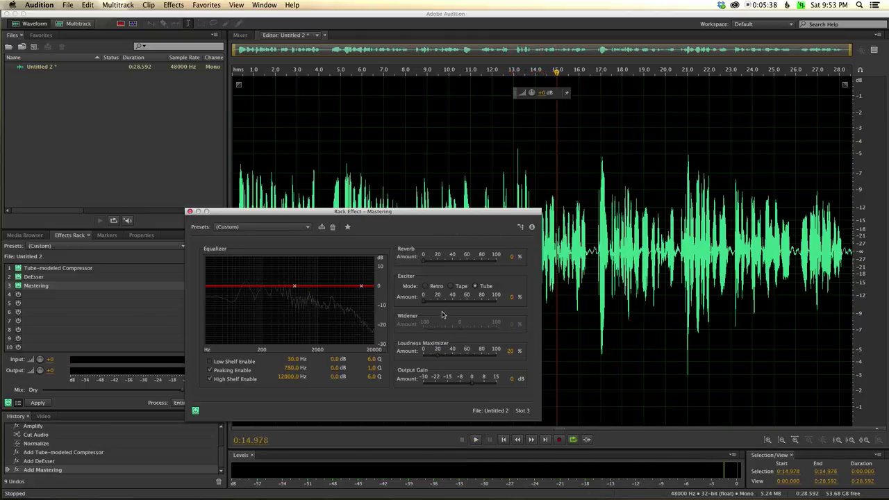
pyautogui.moveTo(438, 358); pyautogui.dragTo(436, 357)
pyautogui.click(508, 150)
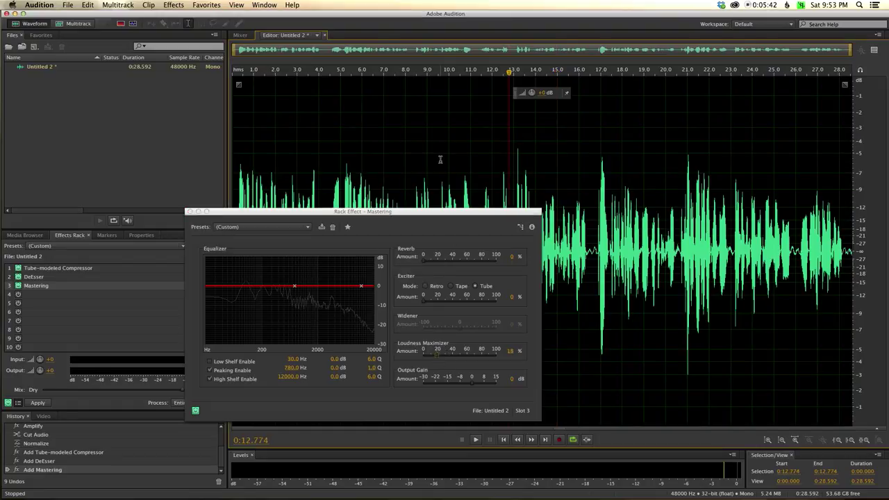
pyautogui.press('space')
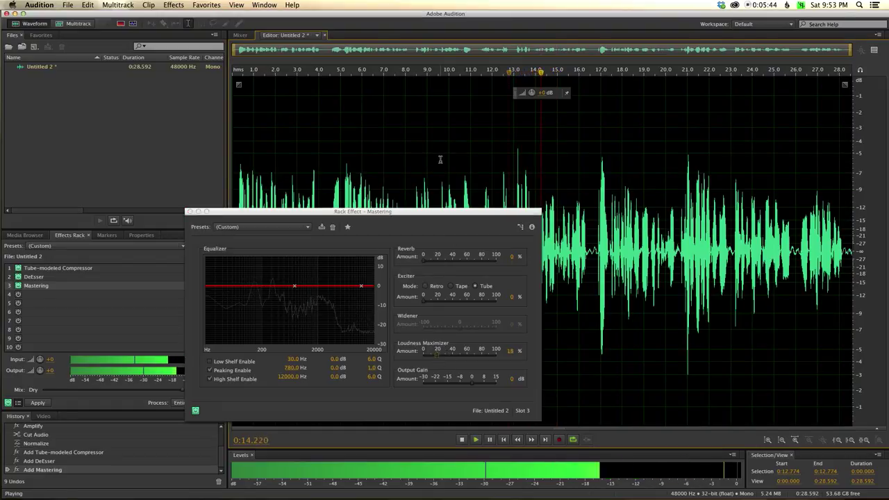
pyautogui.press('space')
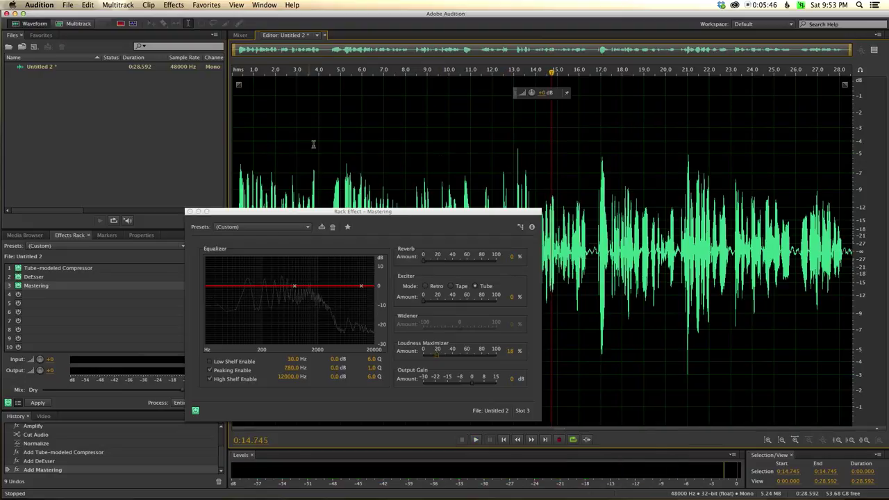
pyautogui.click(190, 211)
# Step: Process the entire 28.592-second file with the compressor, DeEsser and Mastering rack
pyautogui.click(38, 403)
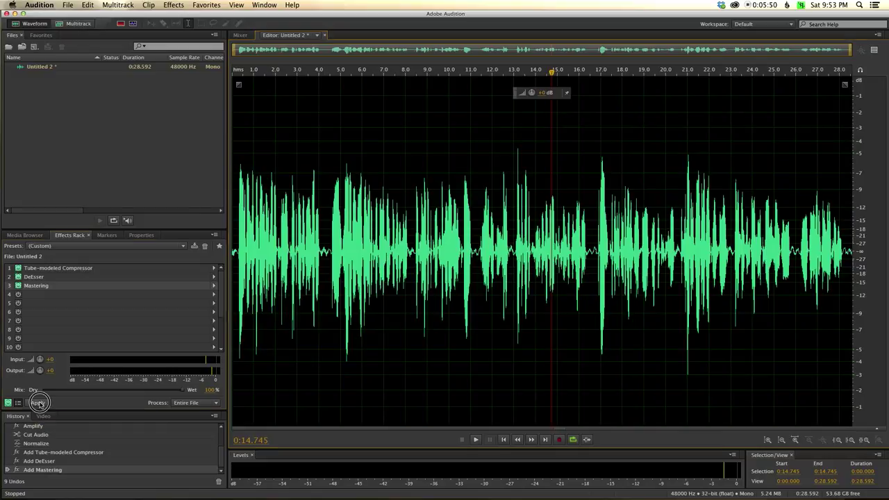